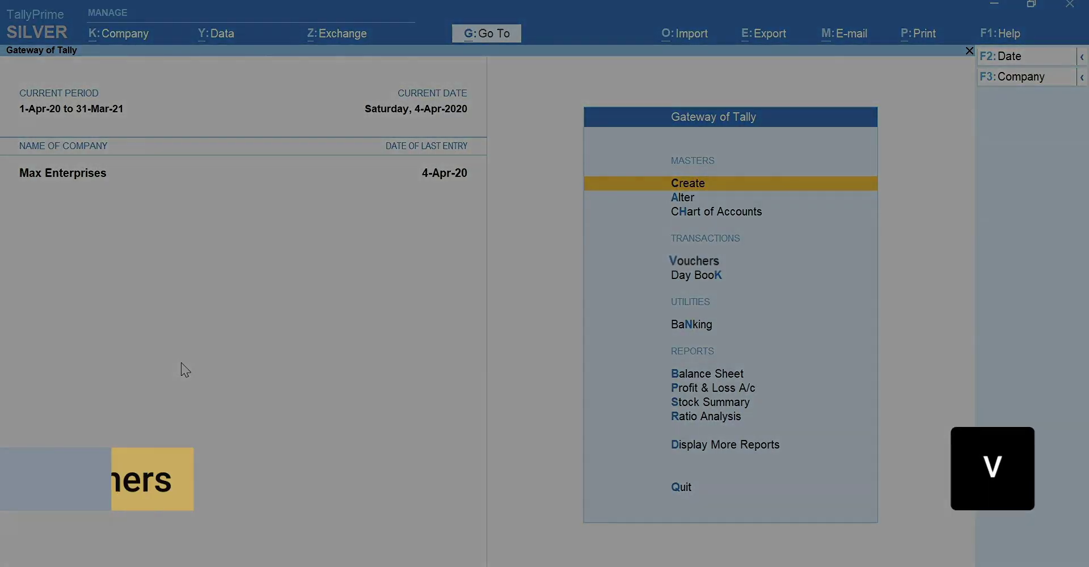
# Step: Start a new payment voucher in Max Enterprises and set its voucher date to 5-4-2020
pyautogui.press('v')
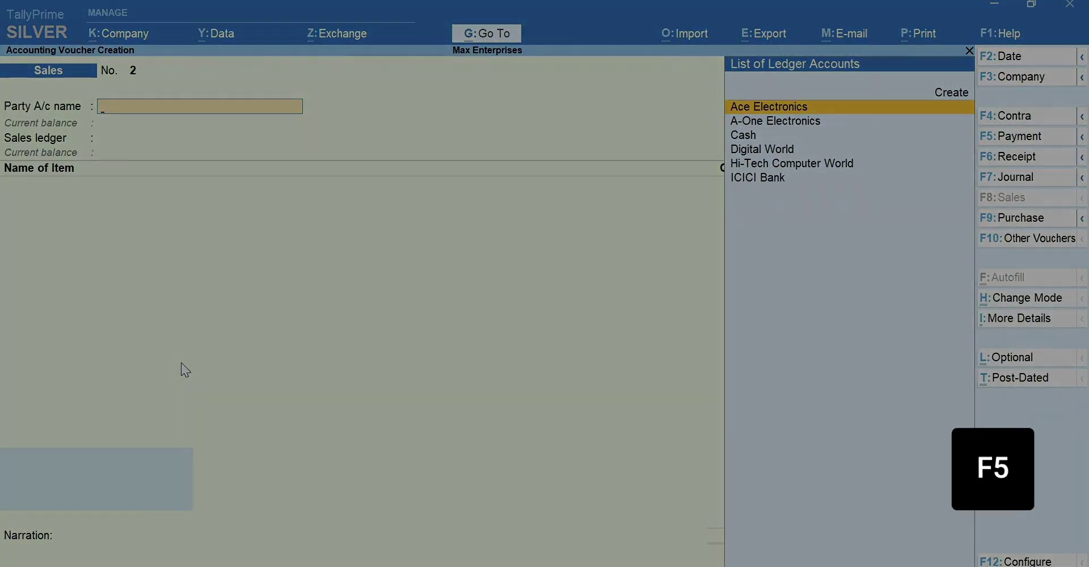
pyautogui.press('F5')
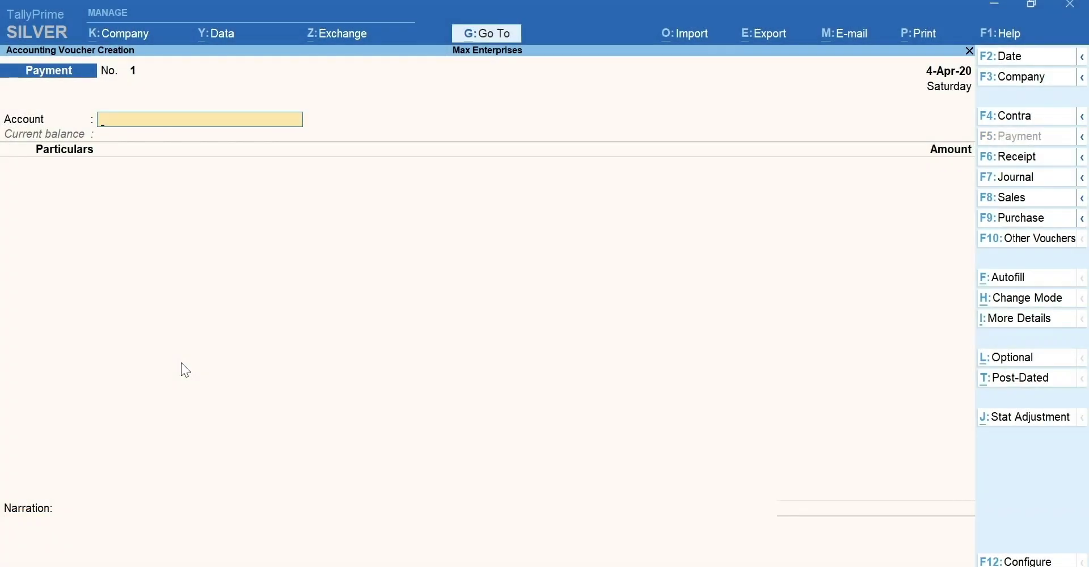
pyautogui.press('F2')
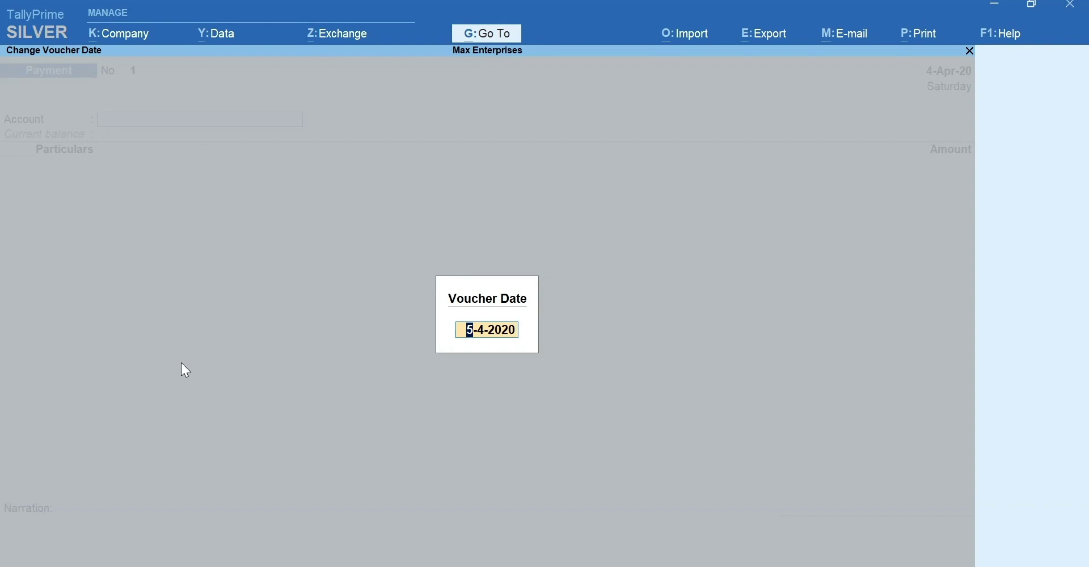
pyautogui.press('Return')
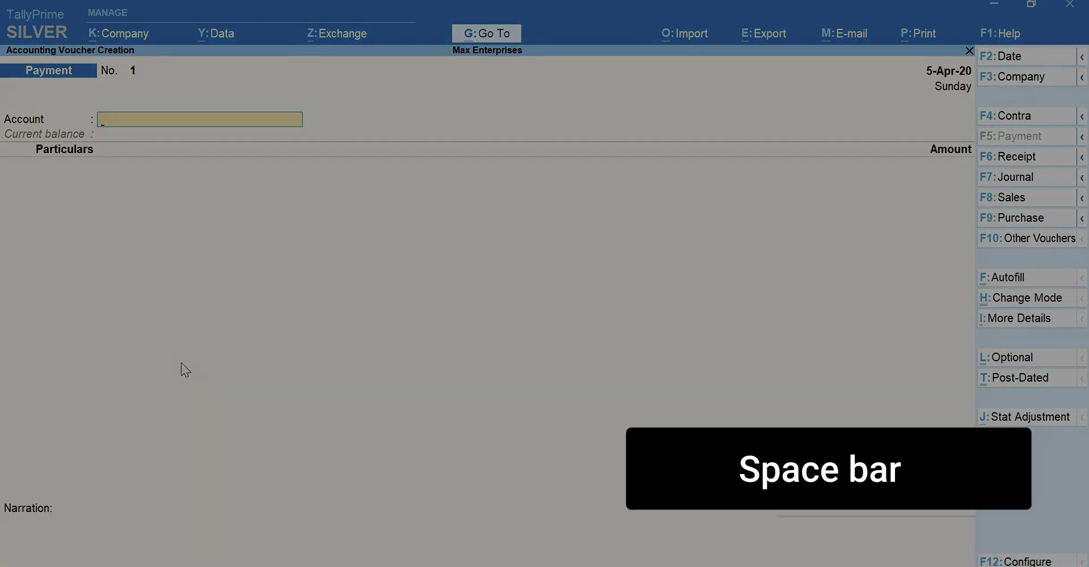
# Step: Choose ICICI Bank as the account that the payment is made from
pyautogui.press('space')
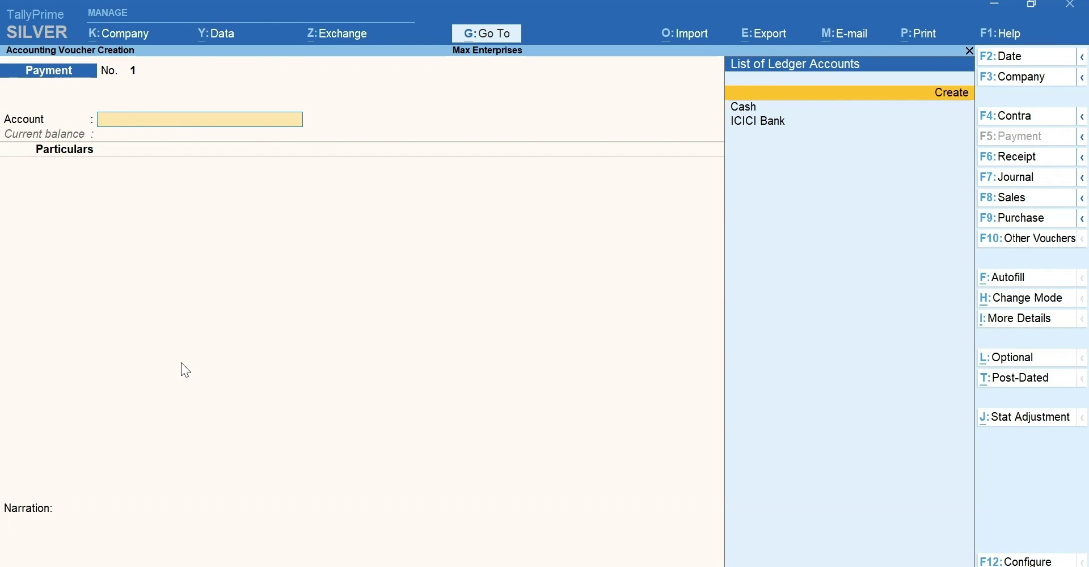
pyautogui.press('Down')
pyautogui.press('Down')
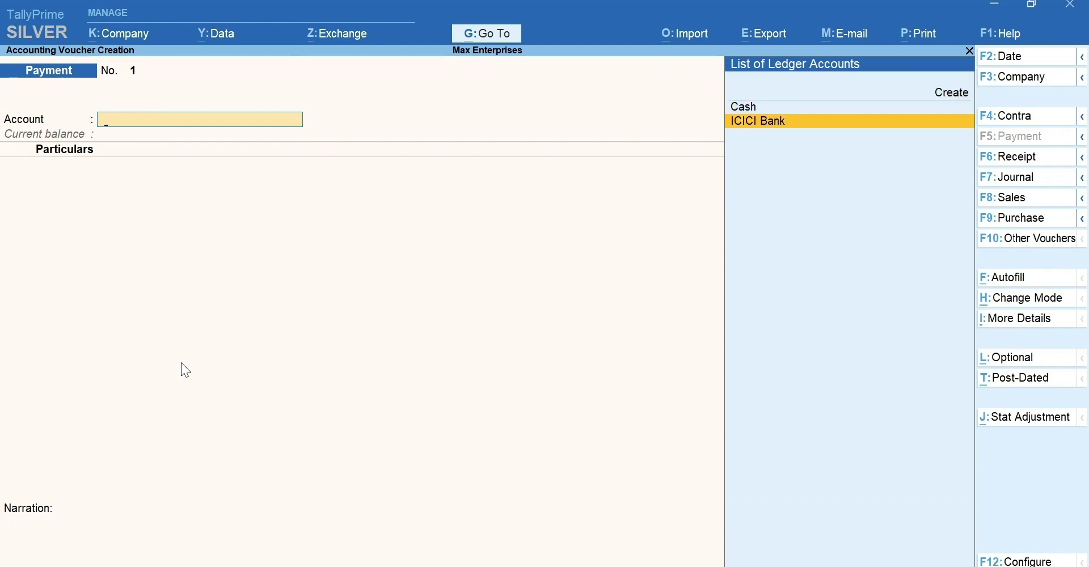
pyautogui.press('Return')
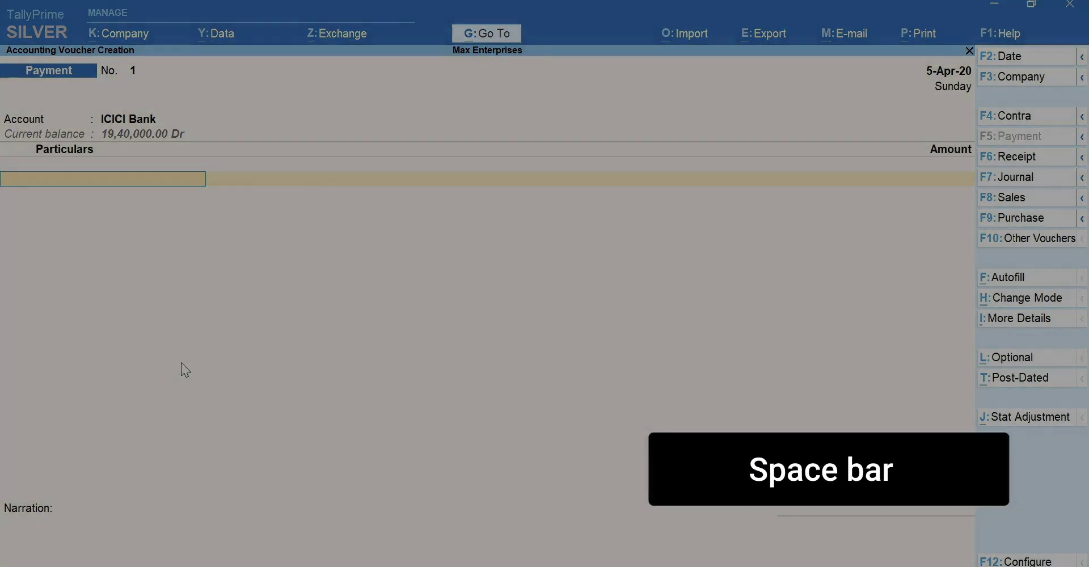
# Step: Add the Rent ledger to the payment voucher's particulars with an amount of 15000
pyautogui.press('space')
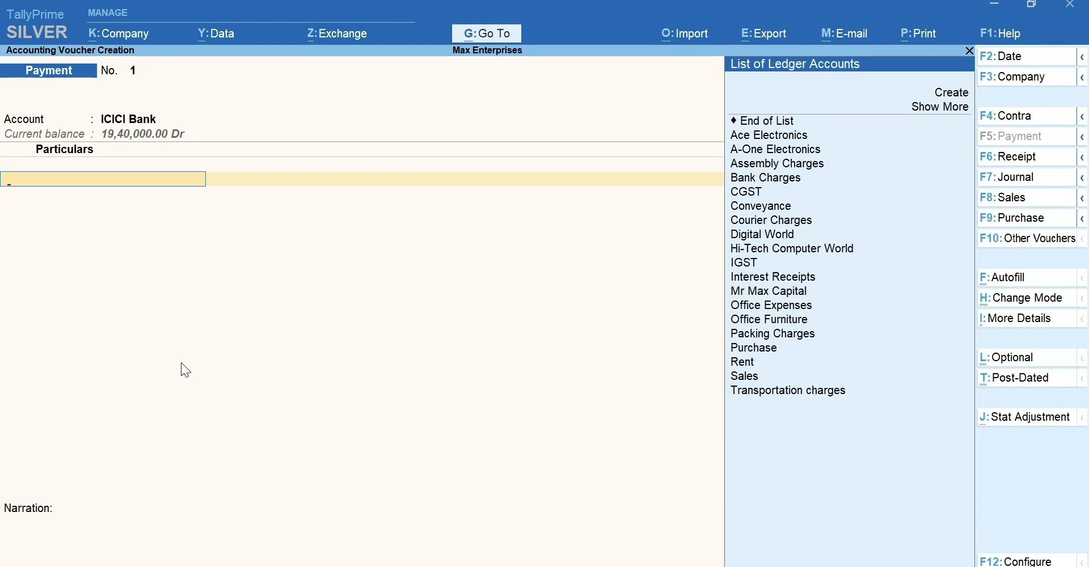
pyautogui.write('Rent')
pyautogui.press('Return')
pyautogui.write('1')
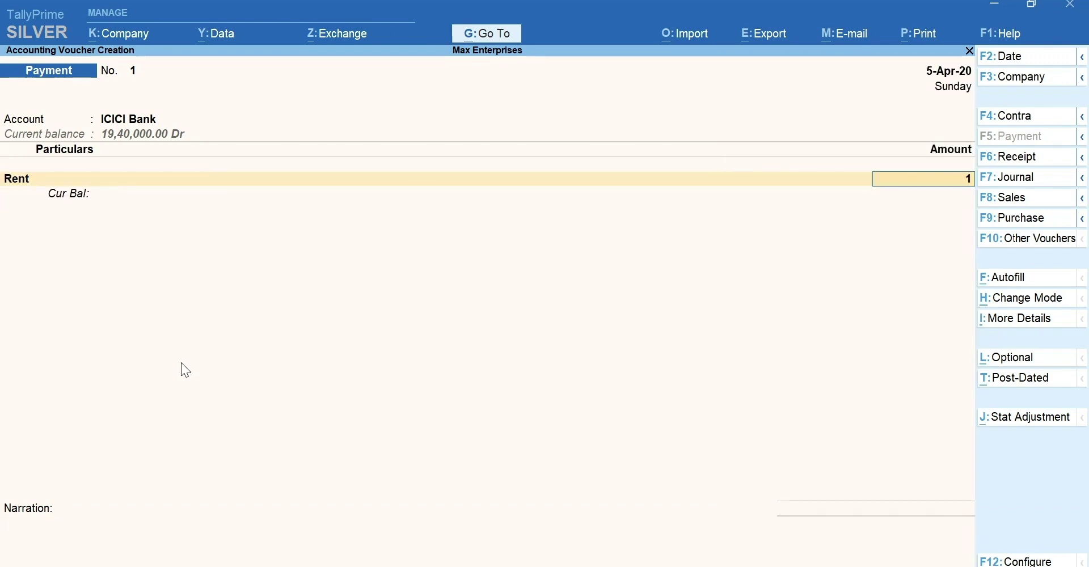
pyautogui.write('5000')
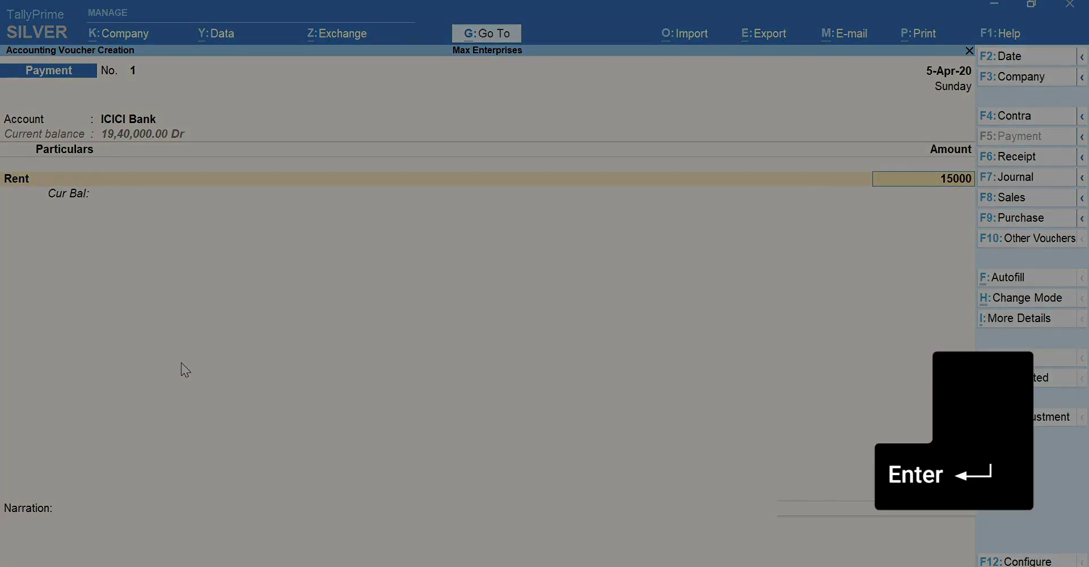
pyautogui.press('Return')
pyautogui.press('Return')
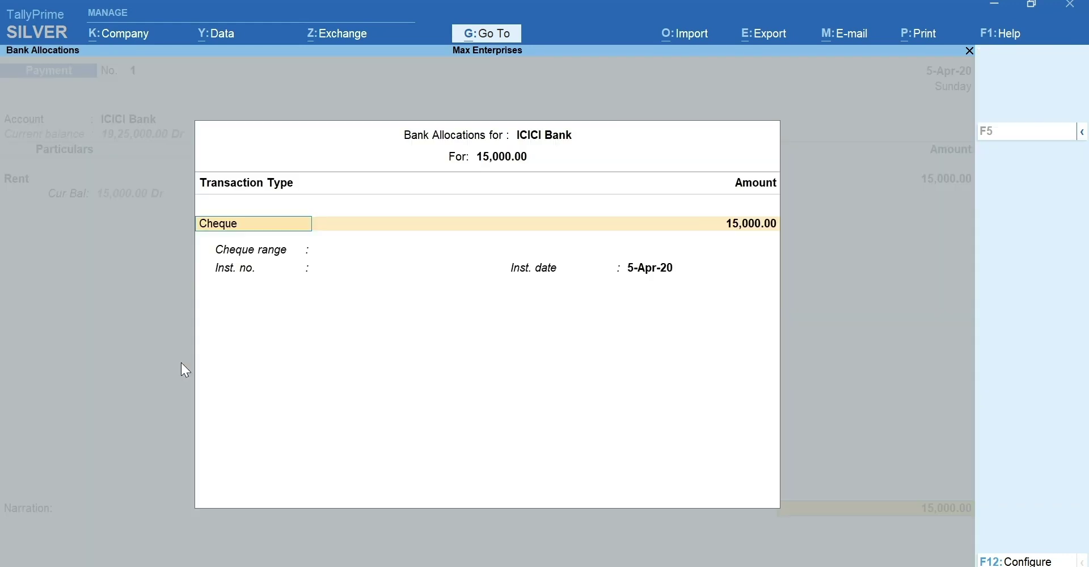
# Step: Allocate the rent payment as a Cheque with instrument number 006452, and save the payment voucher without a narration
pyautogui.press('BackSpace')
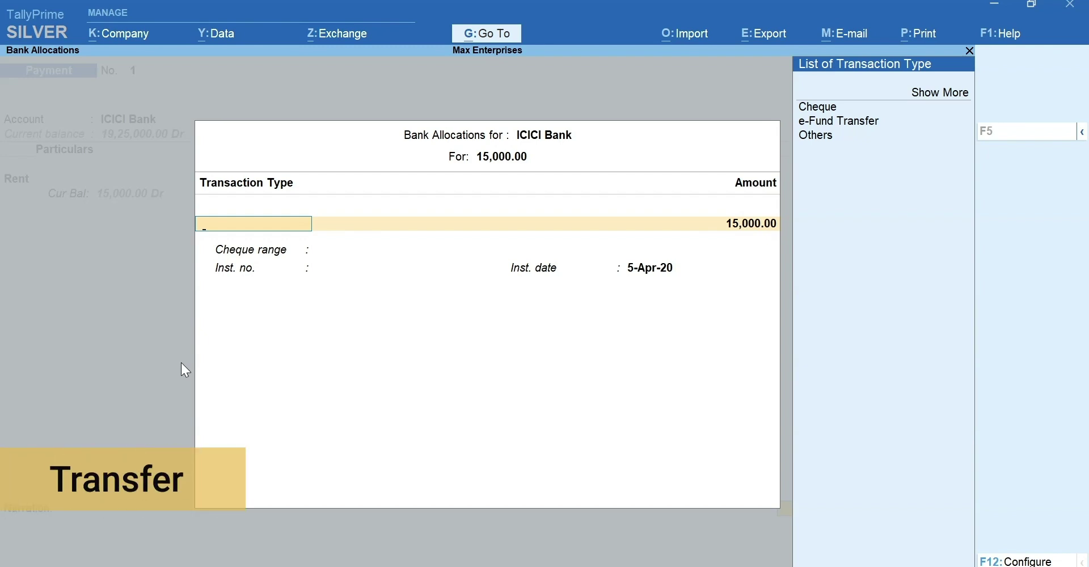
pyautogui.press('Down')
pyautogui.press('Down')
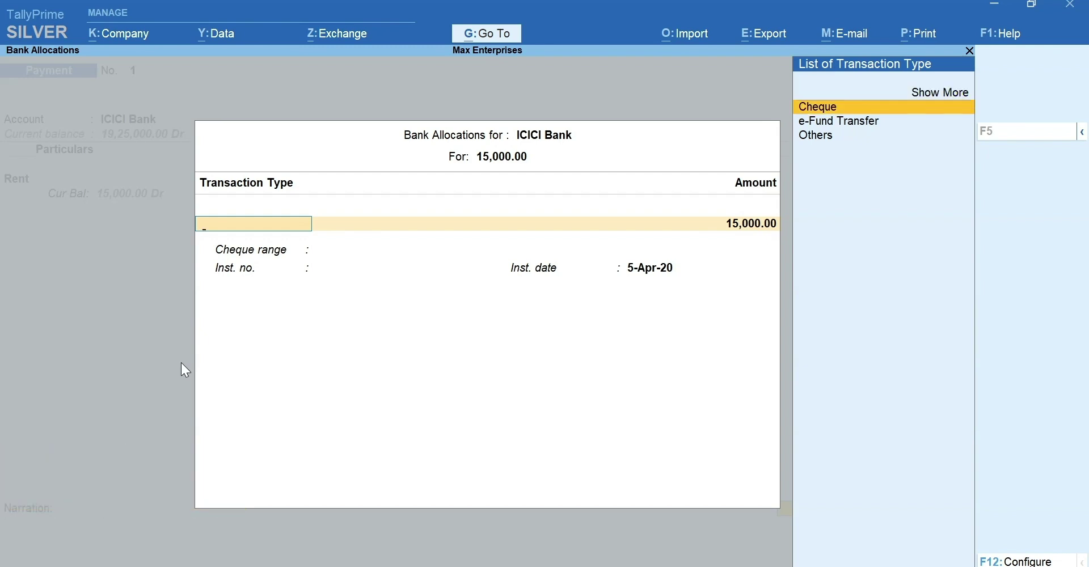
pyautogui.press('Return')
pyautogui.press('Return')
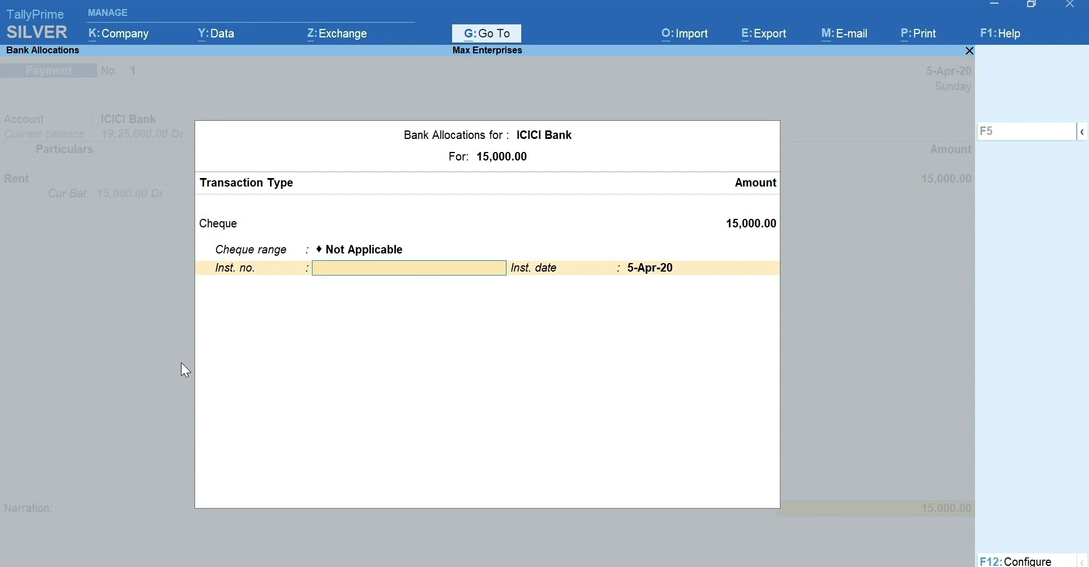
pyautogui.write('006452')
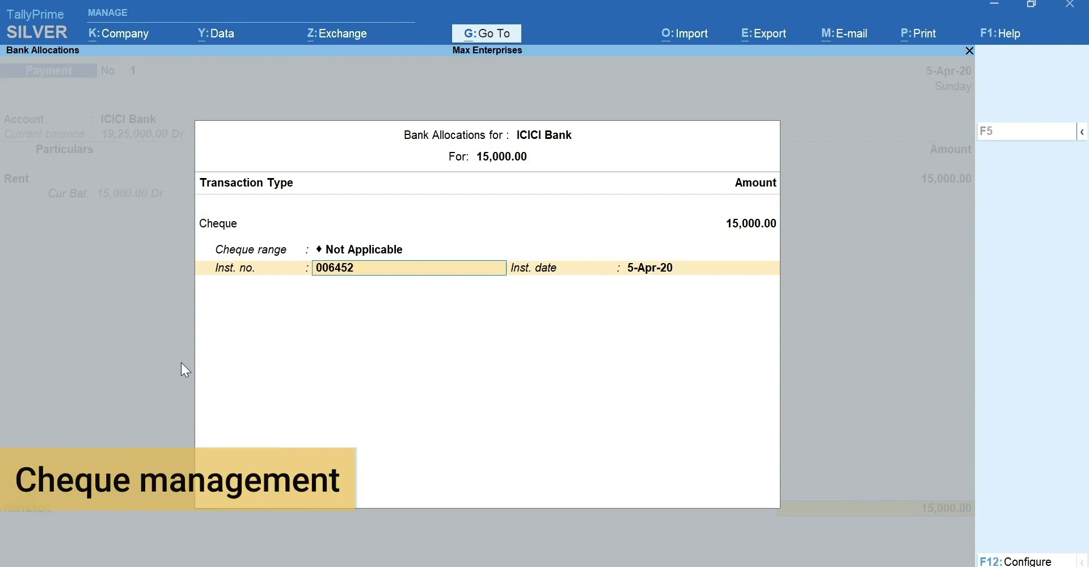
pyautogui.press('Return')
pyautogui.press('Return')
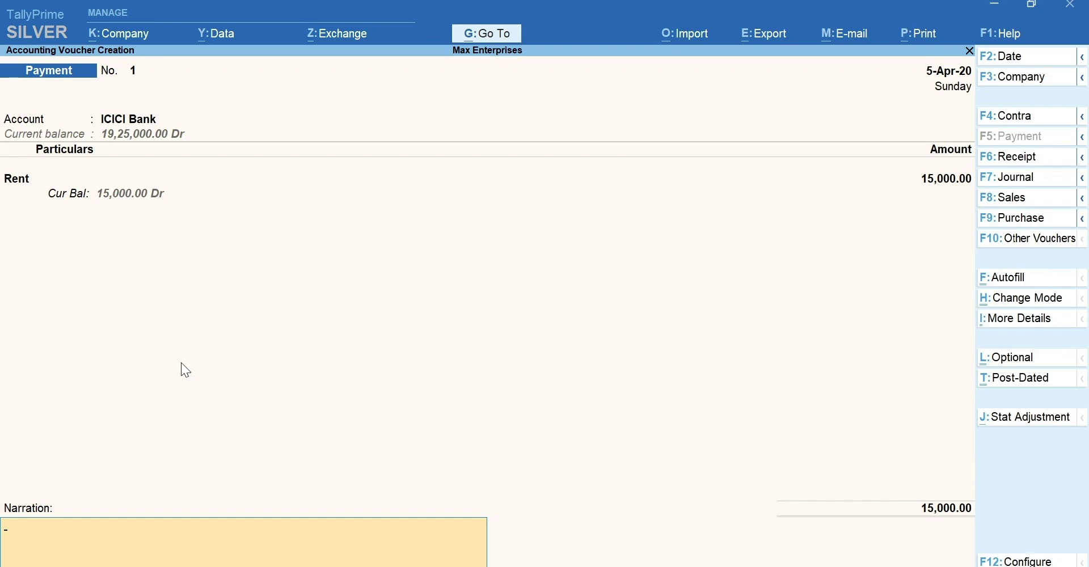
pyautogui.hotkey('ctrl', 'l')
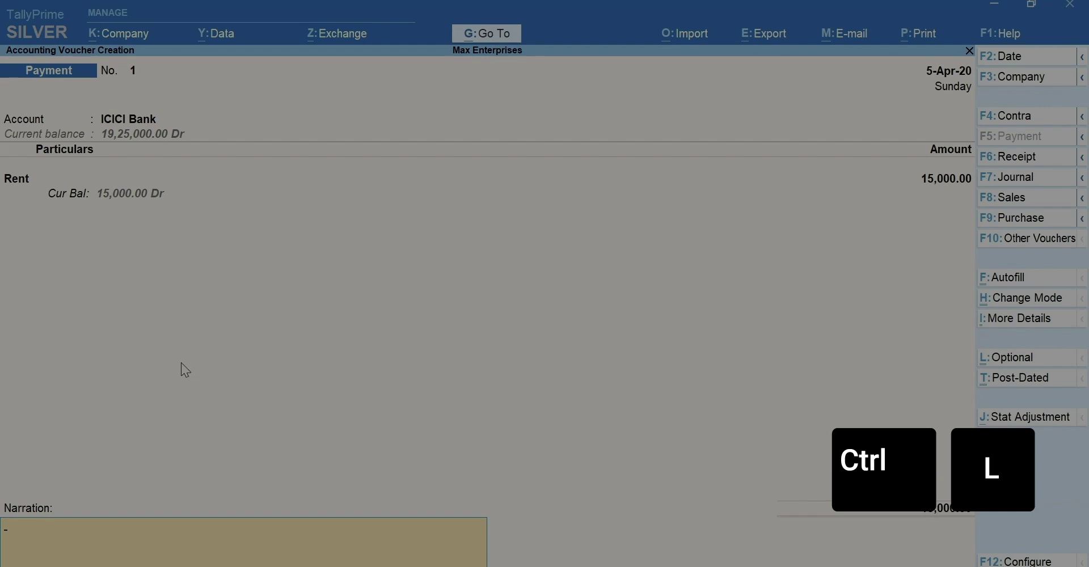
pyautogui.press('Return')
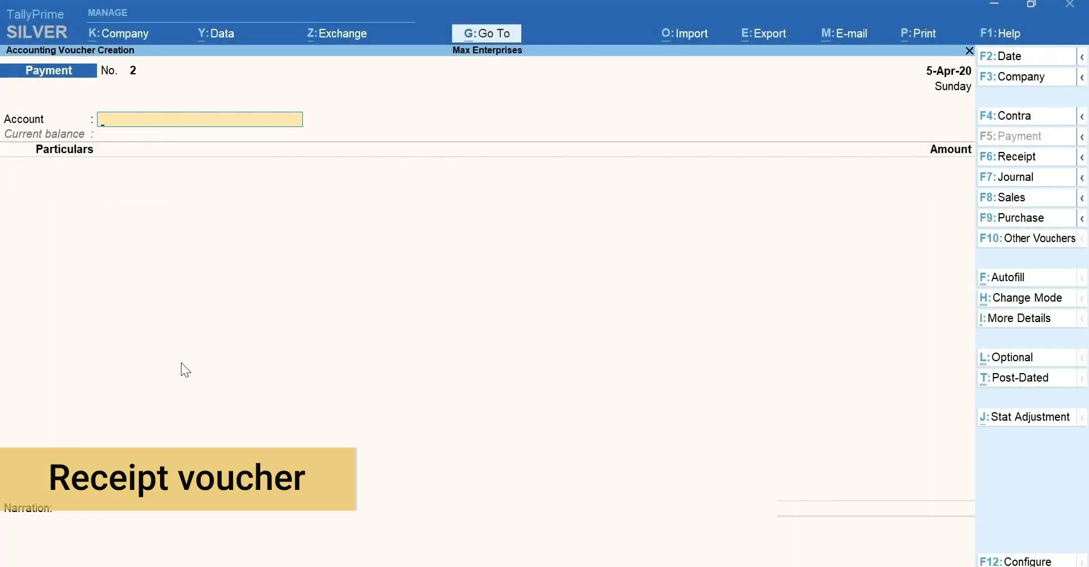
# Step: Start a receipt voucher with ICICI Bank as the receiving account
pyautogui.press('F6')
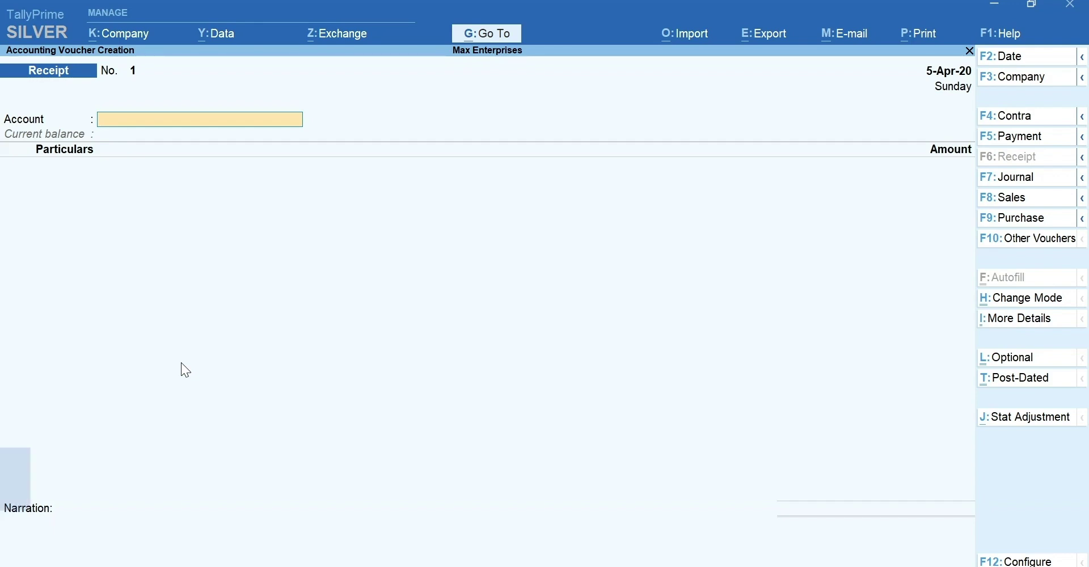
pyautogui.write('Ic')
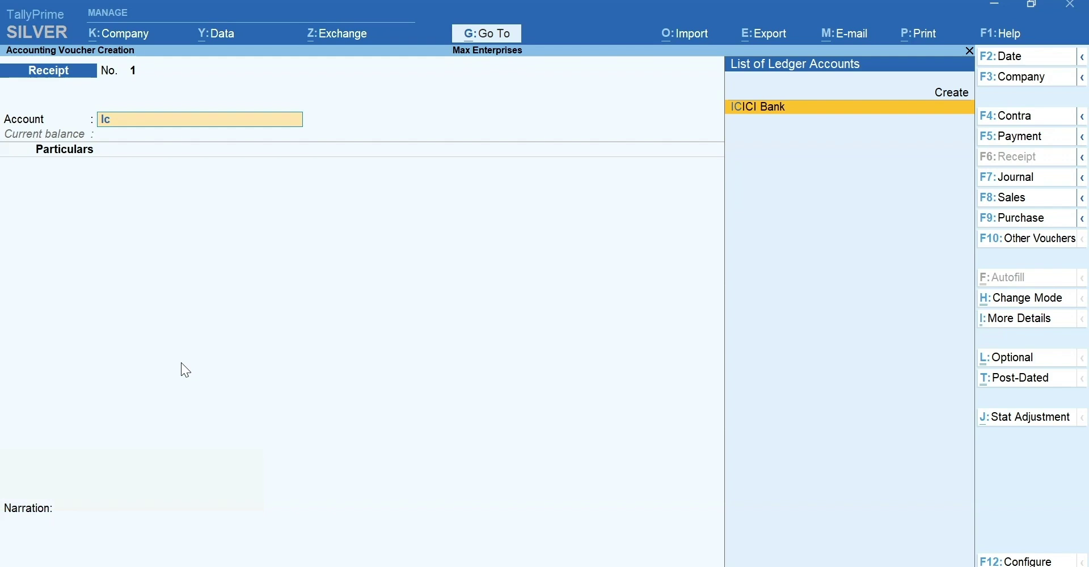
pyautogui.press('Return')
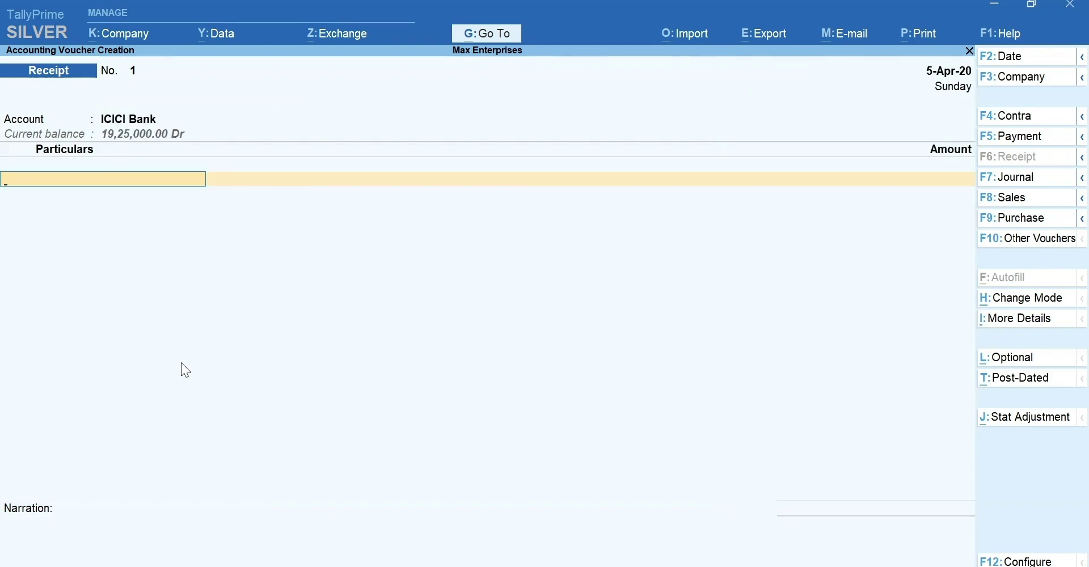
# Step: Add the Interest Receipts ledger to the receipt voucher's particulars with an amount of 19,000
pyautogui.write('I')
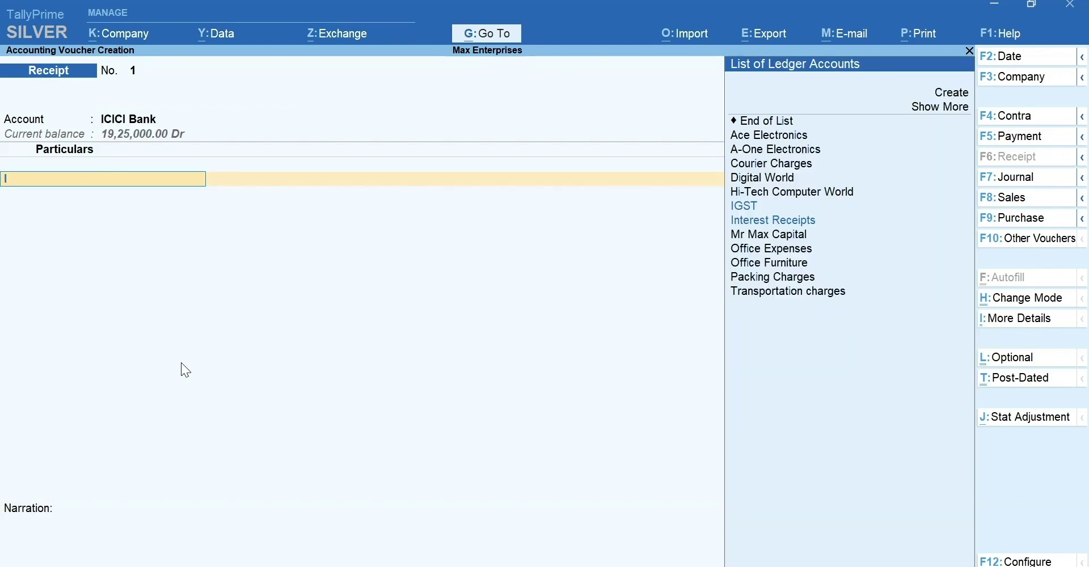
pyautogui.write('n')
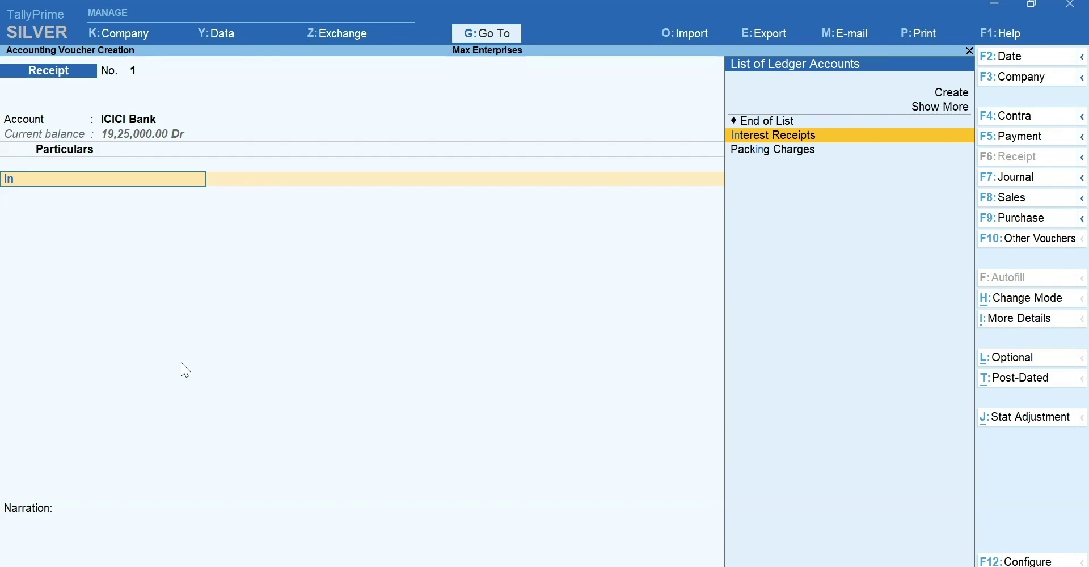
pyautogui.write('t')
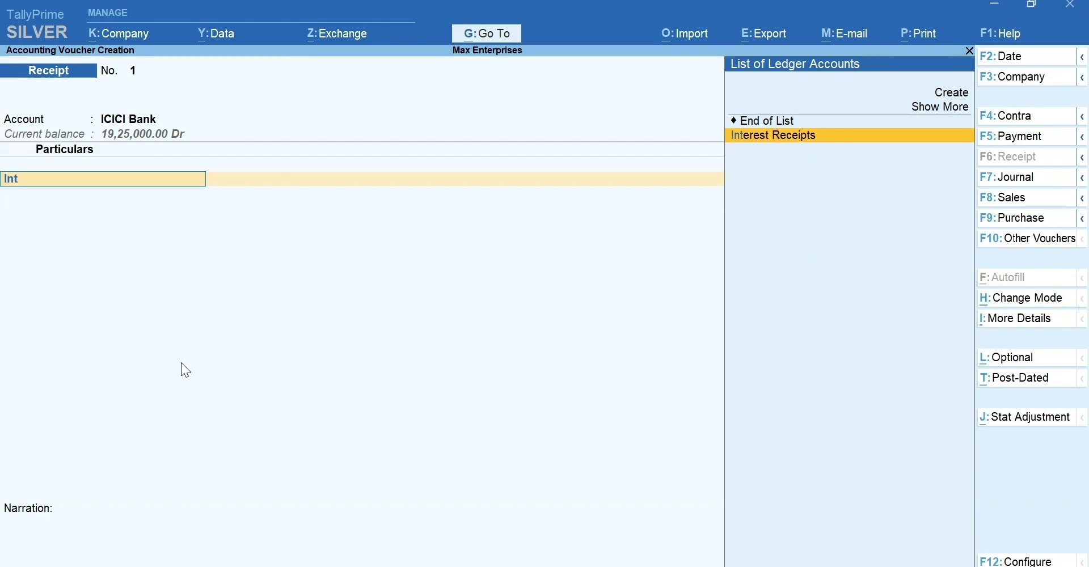
pyautogui.press('Return')
pyautogui.write('1')
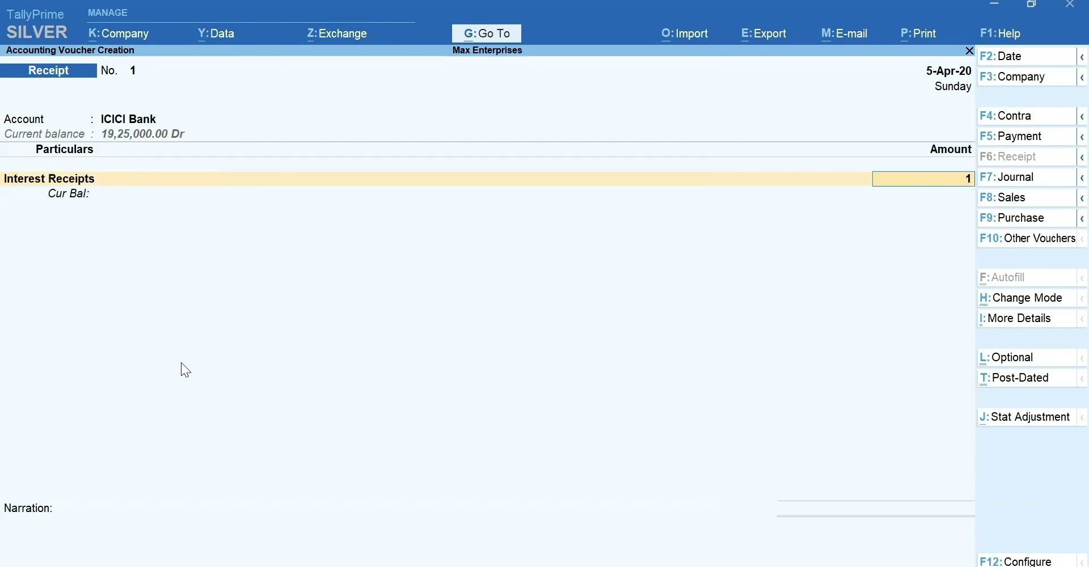
pyautogui.write('9,000')
pyautogui.press('Return')
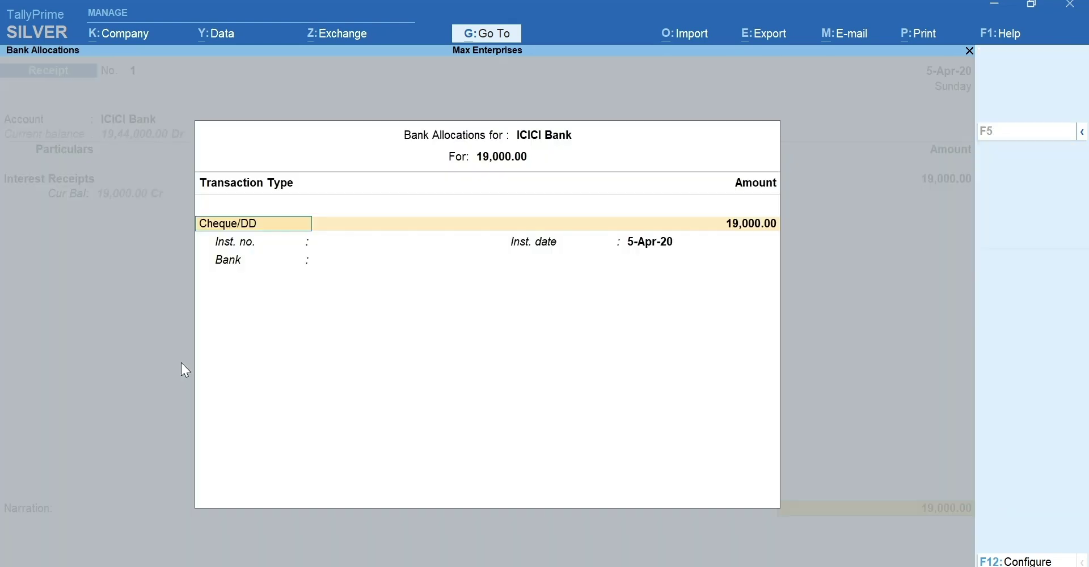
# Step: Allocate the receipt as Cheque/DD with instrument number 005643 and HDFC as the bank, and save the receipt voucher
pyautogui.press('Return')
pyautogui.press('Return')
pyautogui.write('00')
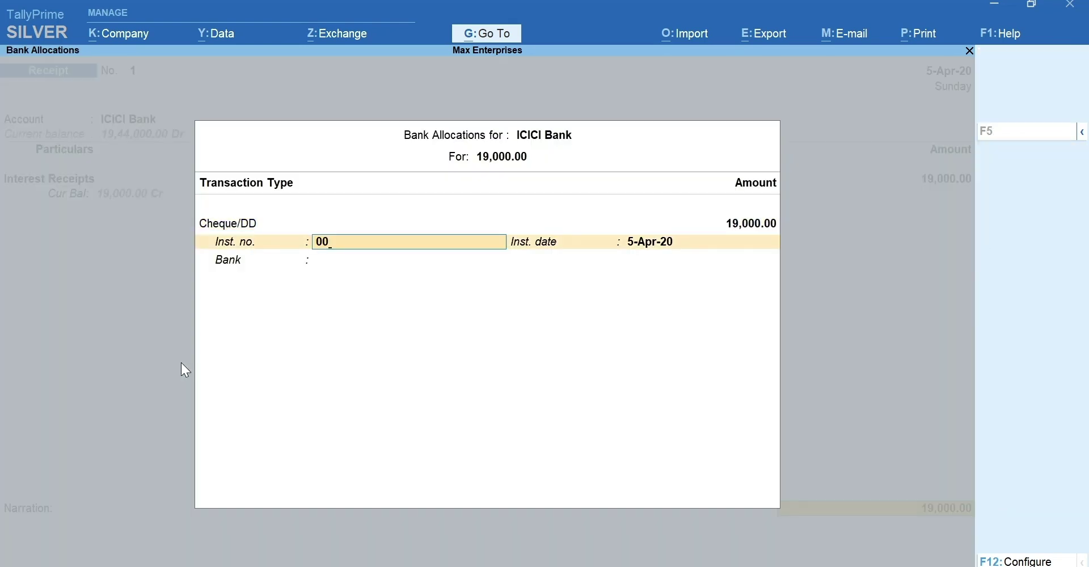
pyautogui.write('5643')
pyautogui.press('Return')
pyautogui.write('Hdfc')
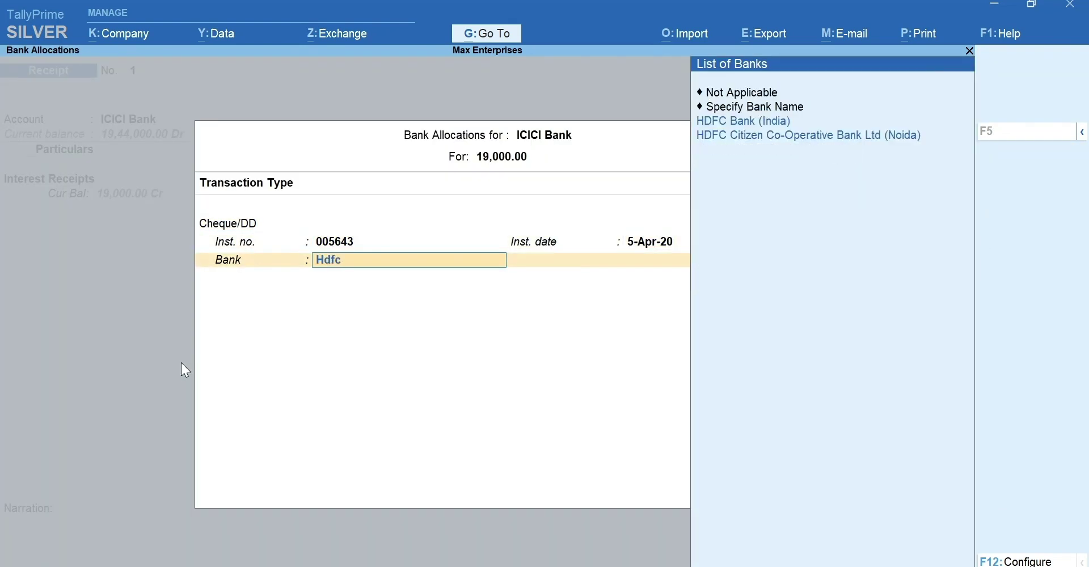
pyautogui.press('Return')
pyautogui.press('Return')
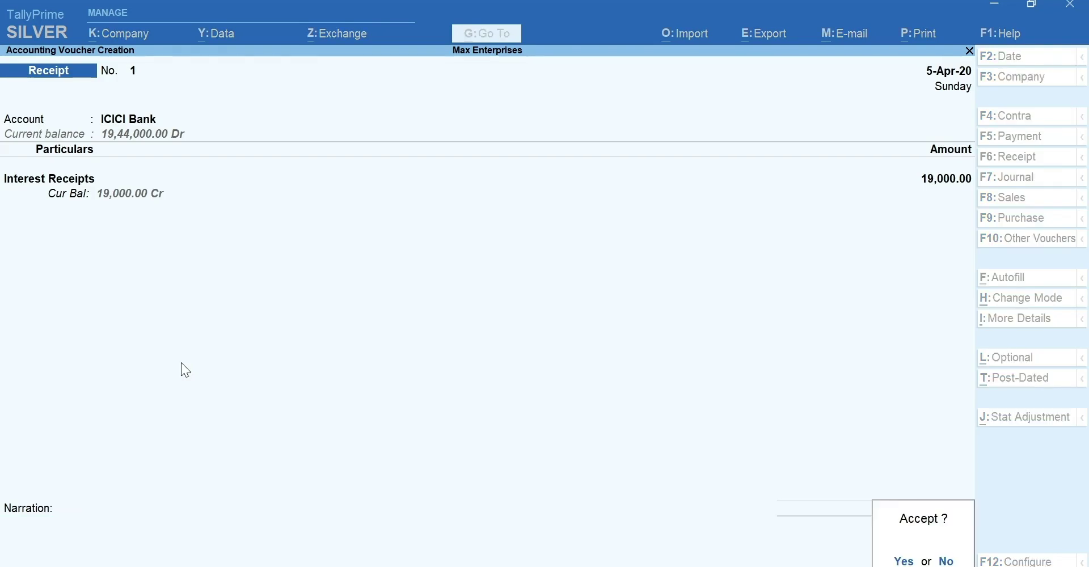
pyautogui.press('Return')
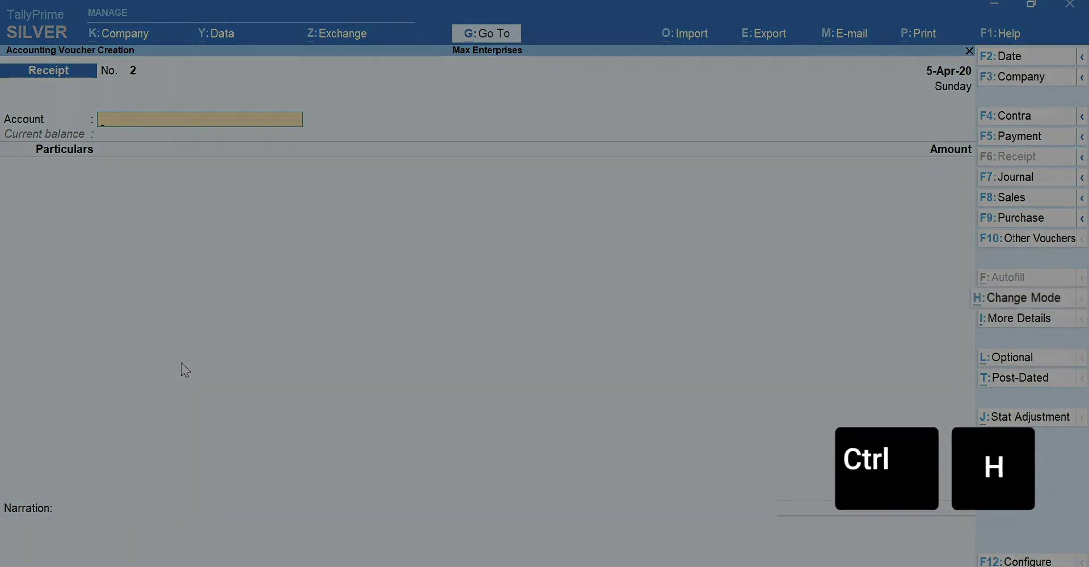
# Step: Change the receipt voucher's entry mode to Double Entry
pyautogui.hotkey('ctrl', 'h')
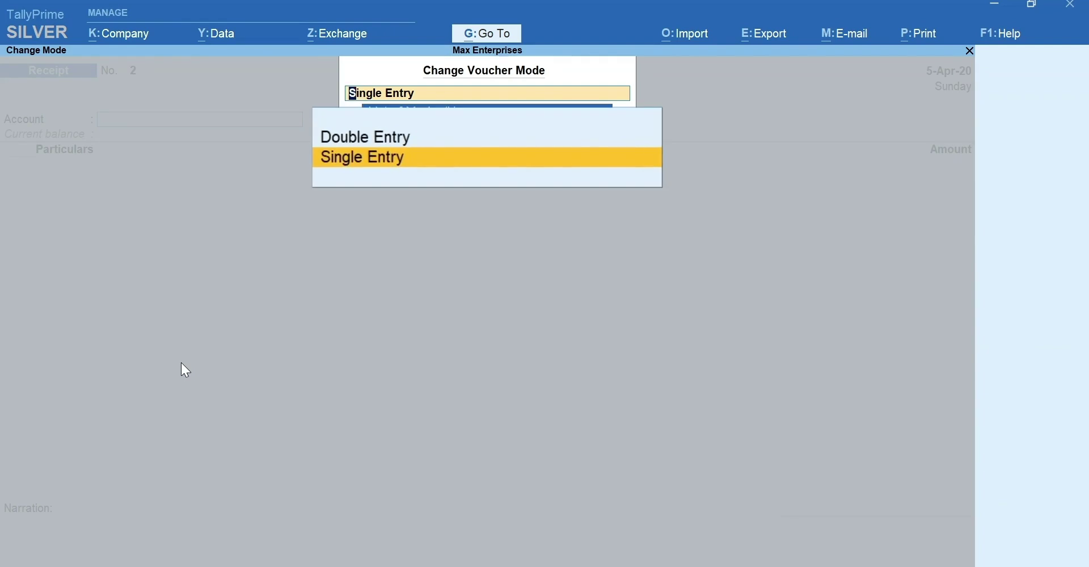
pyautogui.press('Up')
pyautogui.press('Return')
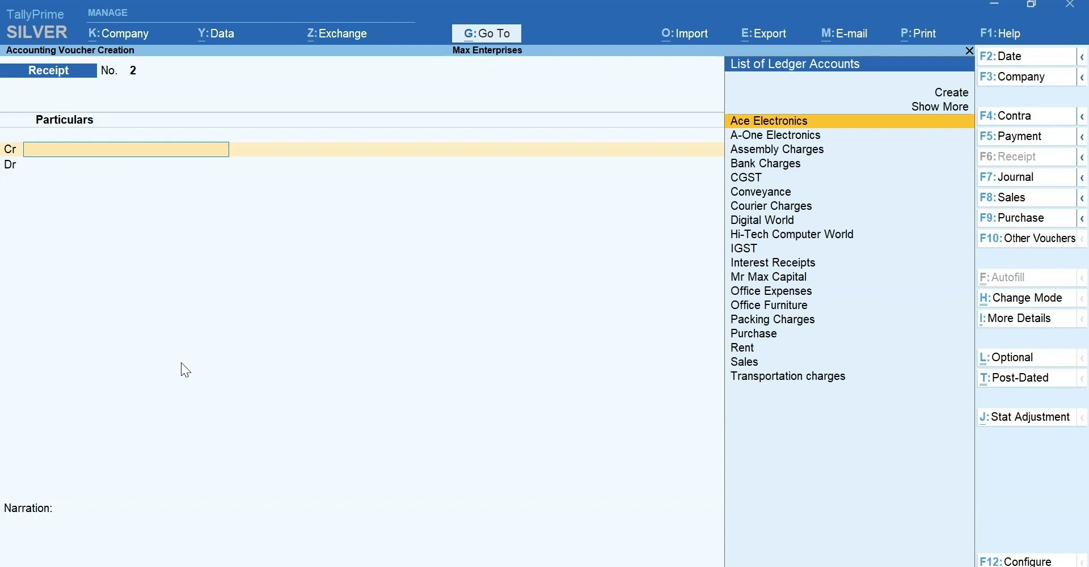
# Step: Find the Daily Entries report by searching for "Daily" and open it to view the day's recorded transactions
pyautogui.hotkey('alt', 'g')
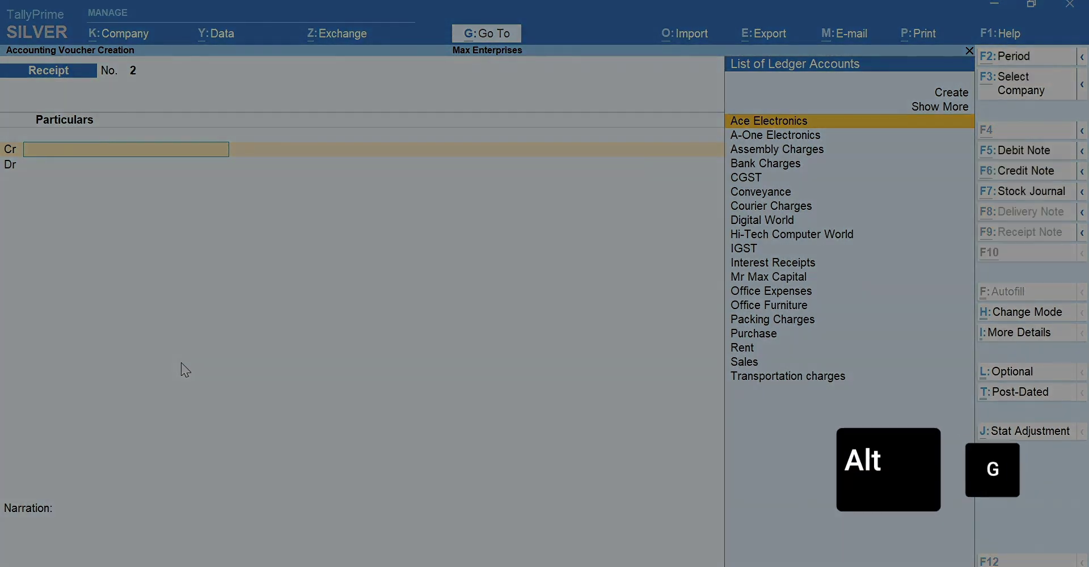
pyautogui.write('Da')
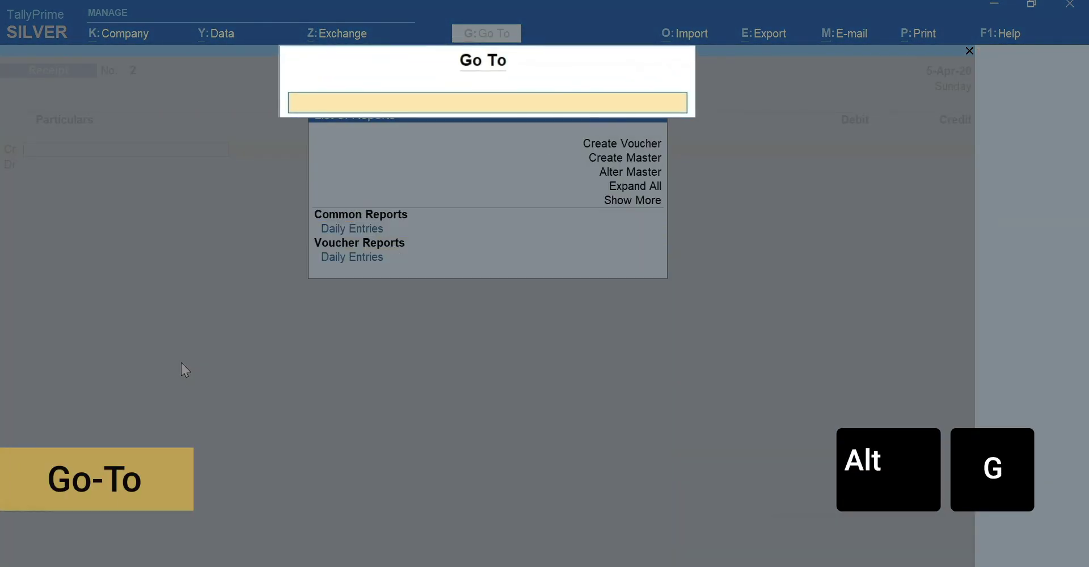
pyautogui.write('ily')
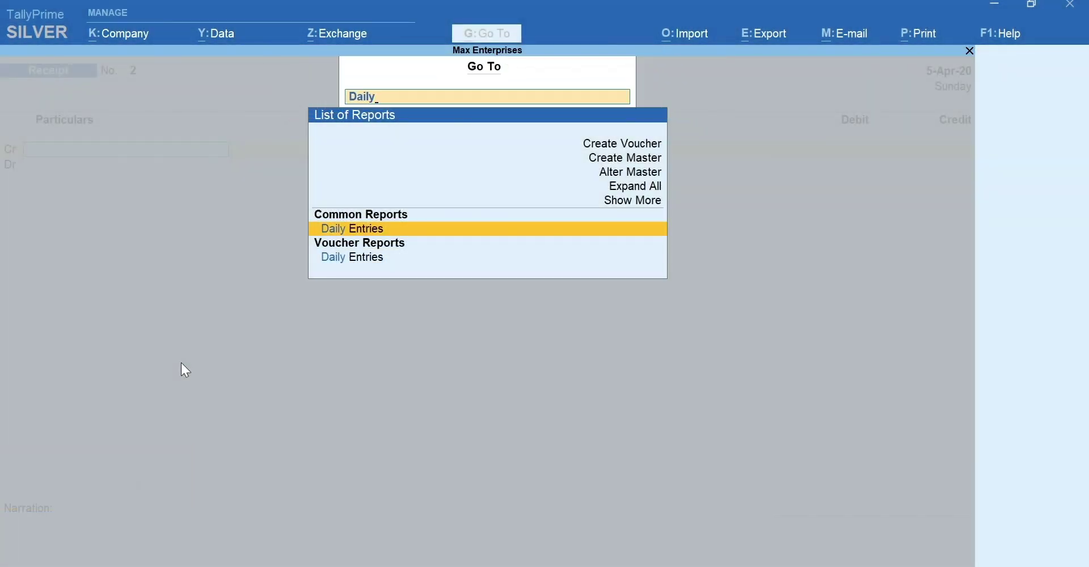
pyautogui.press('Return')
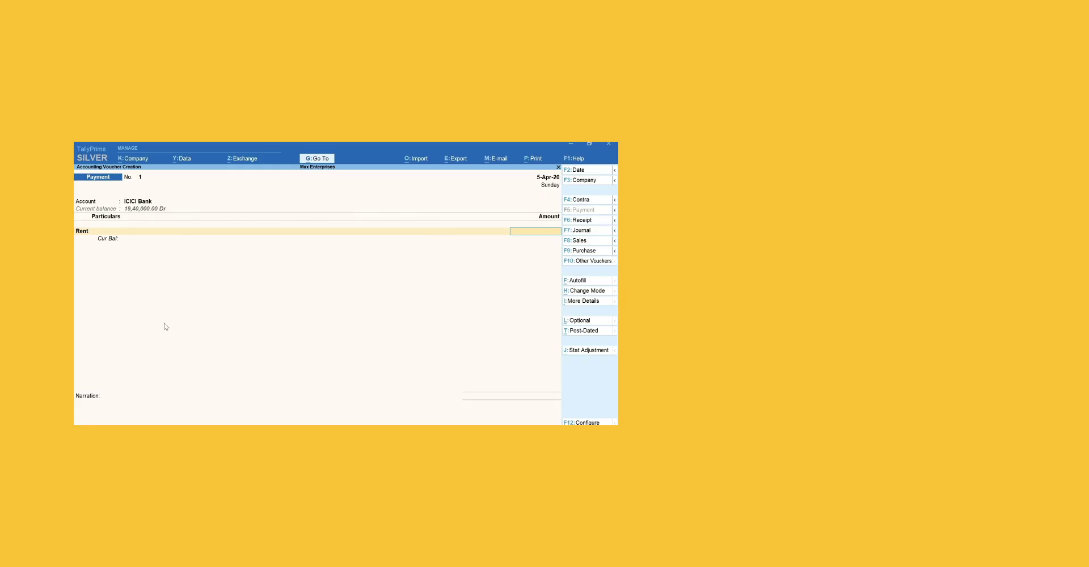
pyautogui.write('15')
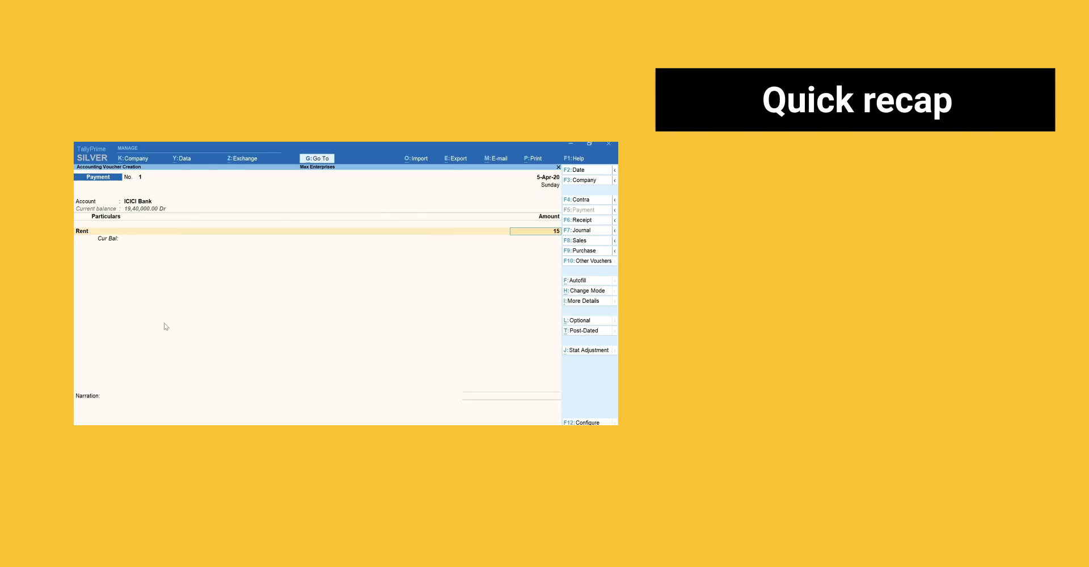
pyautogui.write('000')
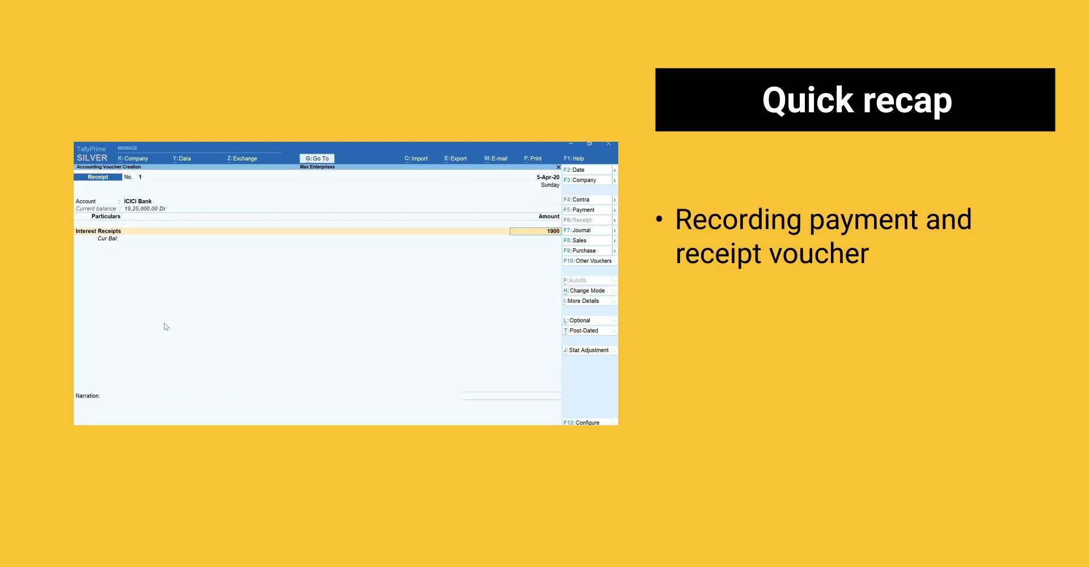
pyautogui.hotkey('ctrl', 'h')
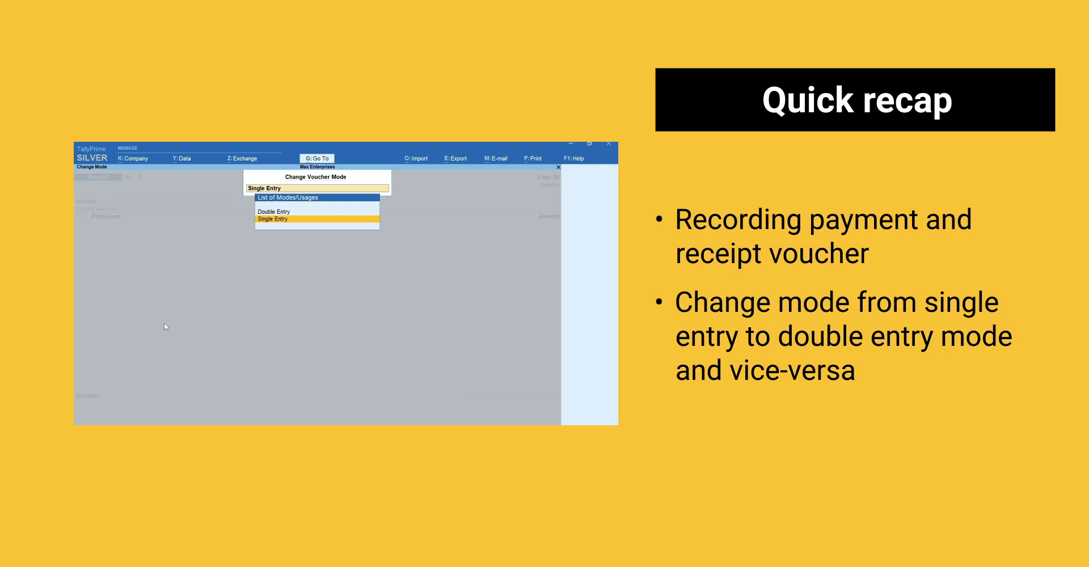
pyautogui.press('Up')
pyautogui.press('Return')
pyautogui.hotkey('alt', 'g')
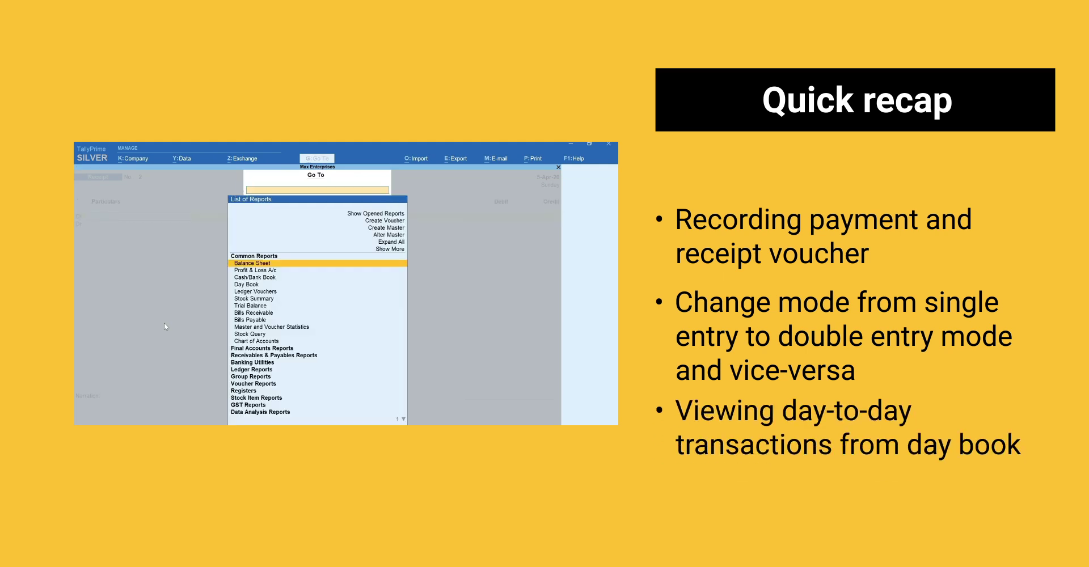